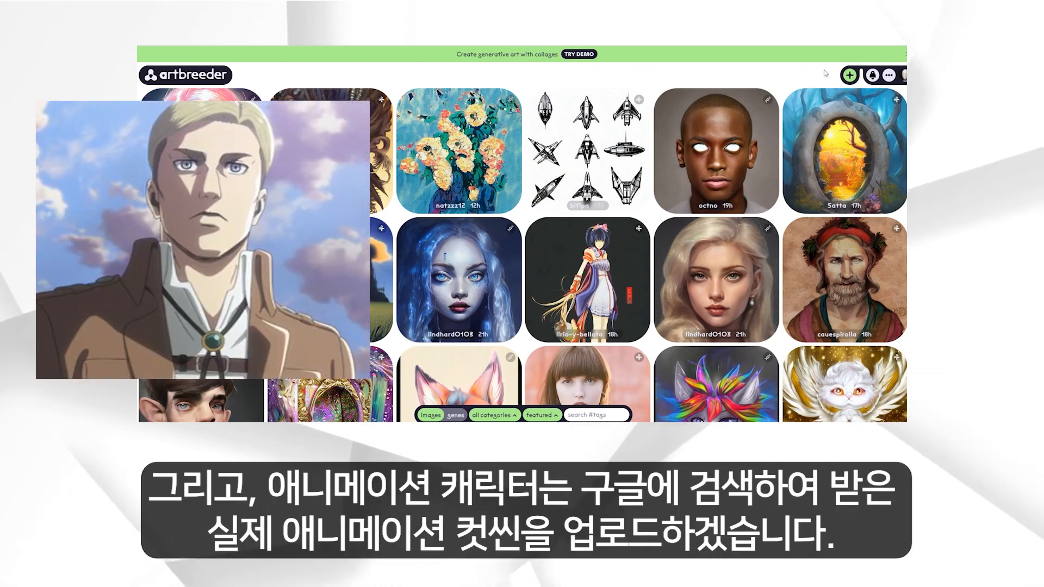
- Start a new portrait upload in the classic Splicer for the anime character image
click(849, 76)
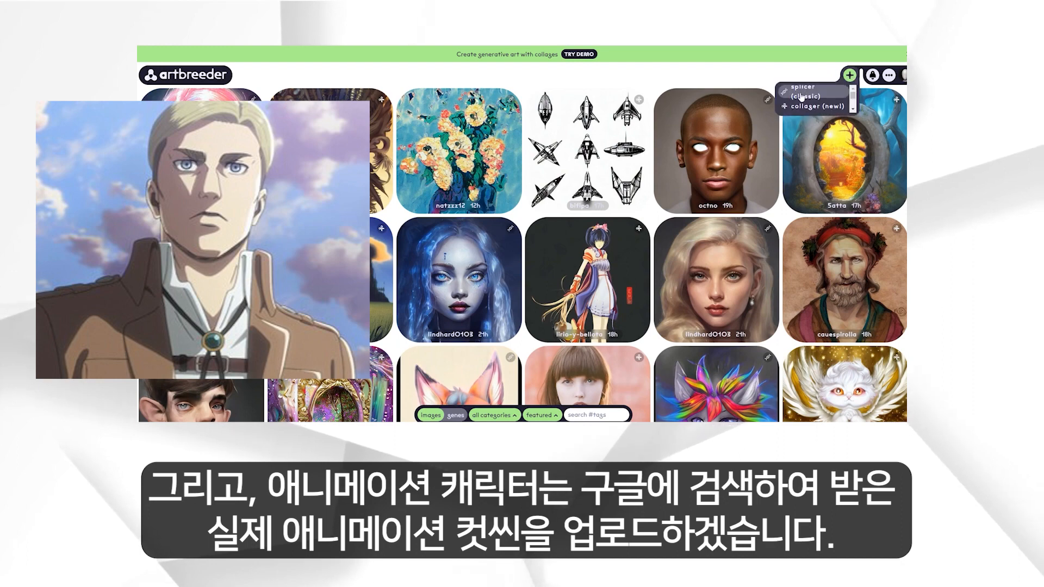
click(800, 97)
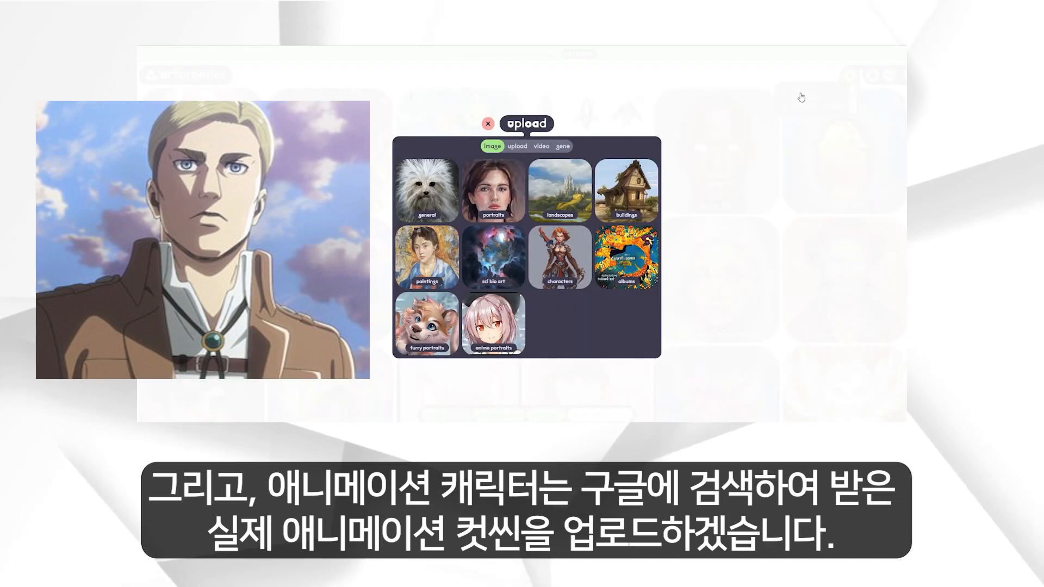
click(517, 145)
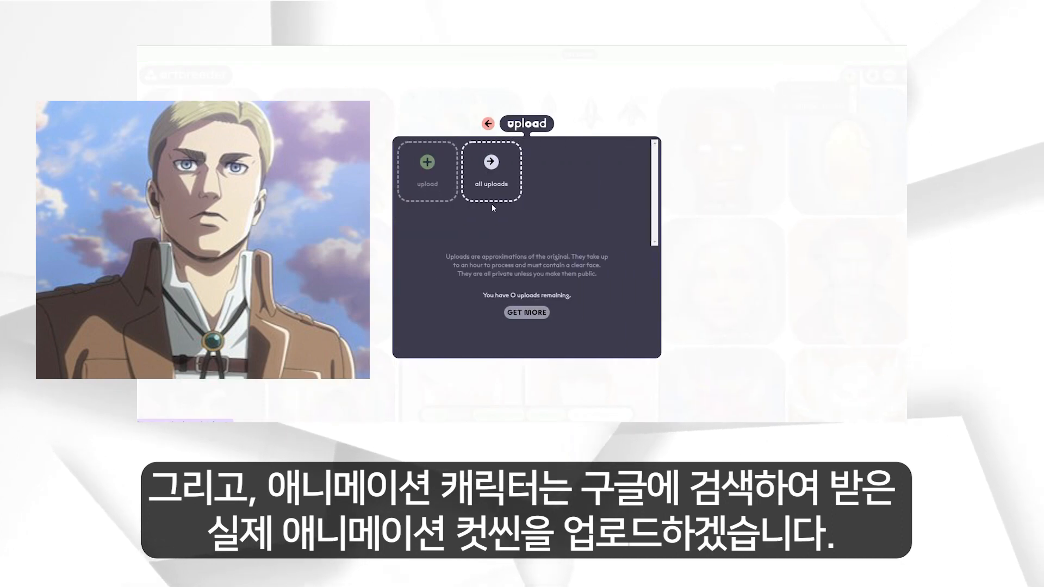
click(409, 180)
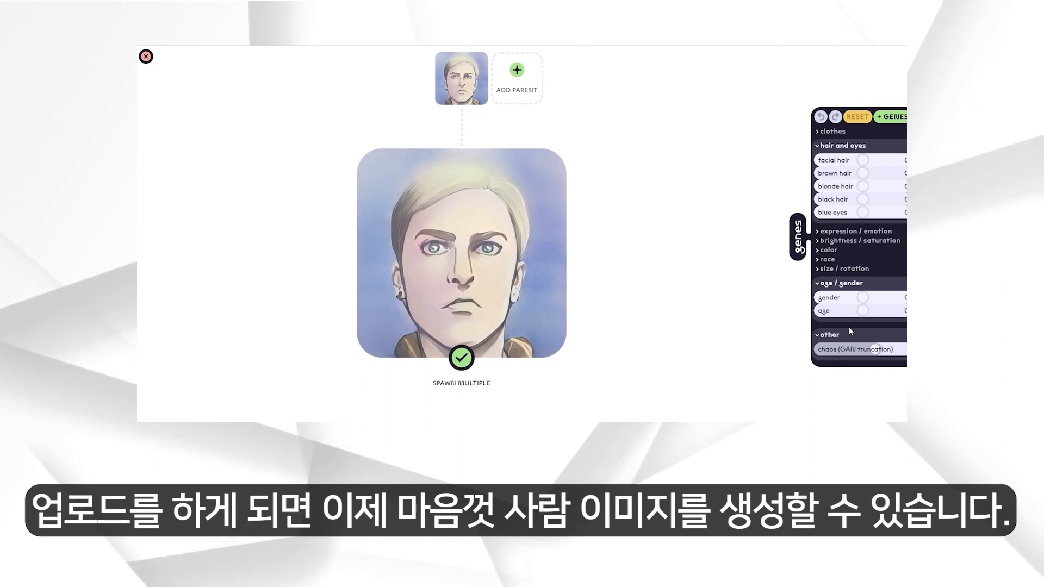
- Lower the portrait's chaos (GAN truncation) gene below its middle value and set the gender gene to 57
drag(881, 353, 858, 349)
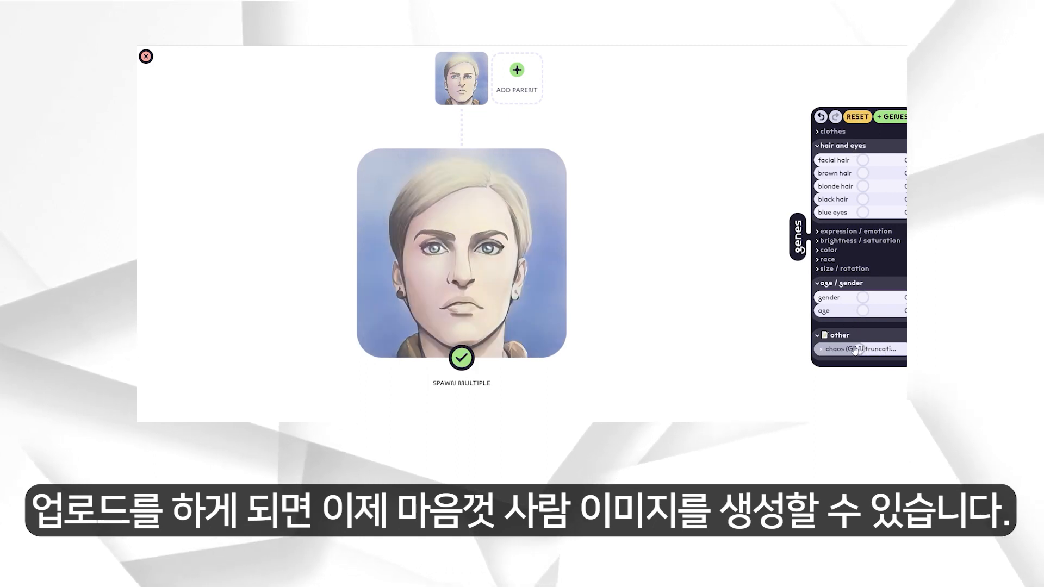
drag(853, 351, 837, 351)
drag(872, 300, 882, 298)
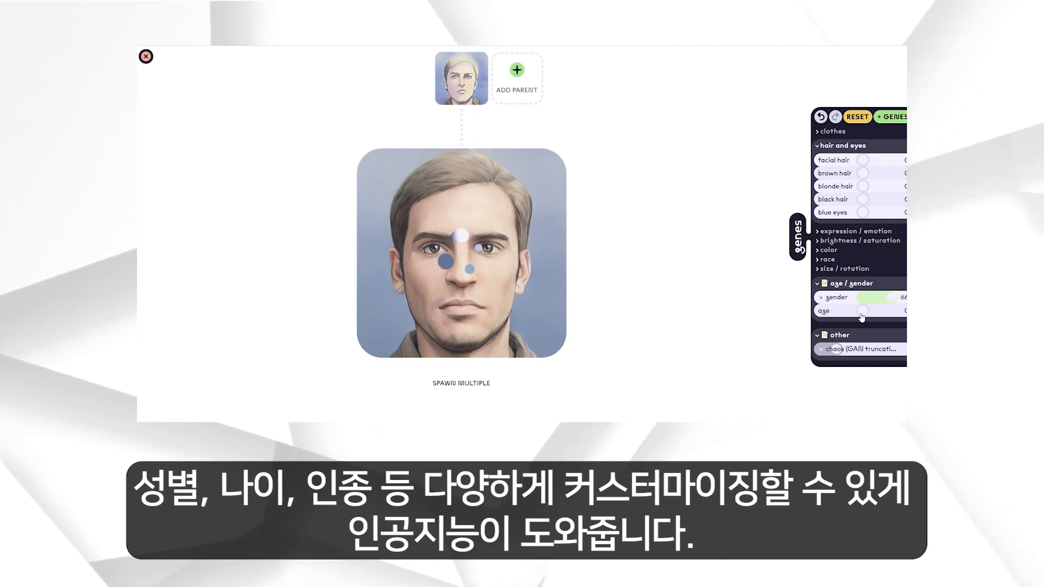
click(881, 299)
- Set the portrait's age gene to -33 and its gender gene to 38
mouse_move(861, 314)
mouse_down()
mouse_move(887, 299)
mouse_move(847, 315)
mouse_up()
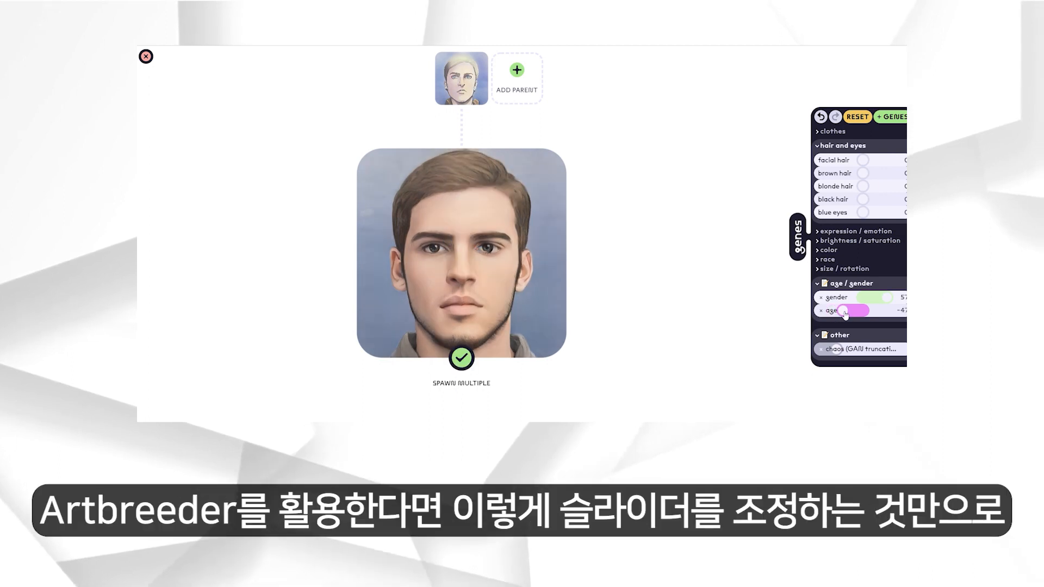
drag(845, 314, 851, 315)
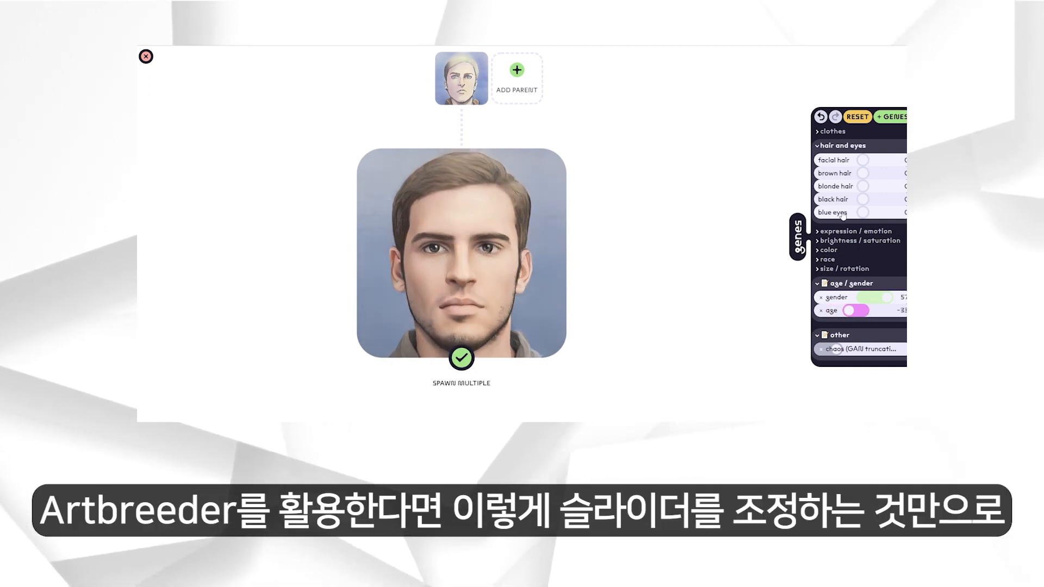
drag(887, 299, 880, 299)
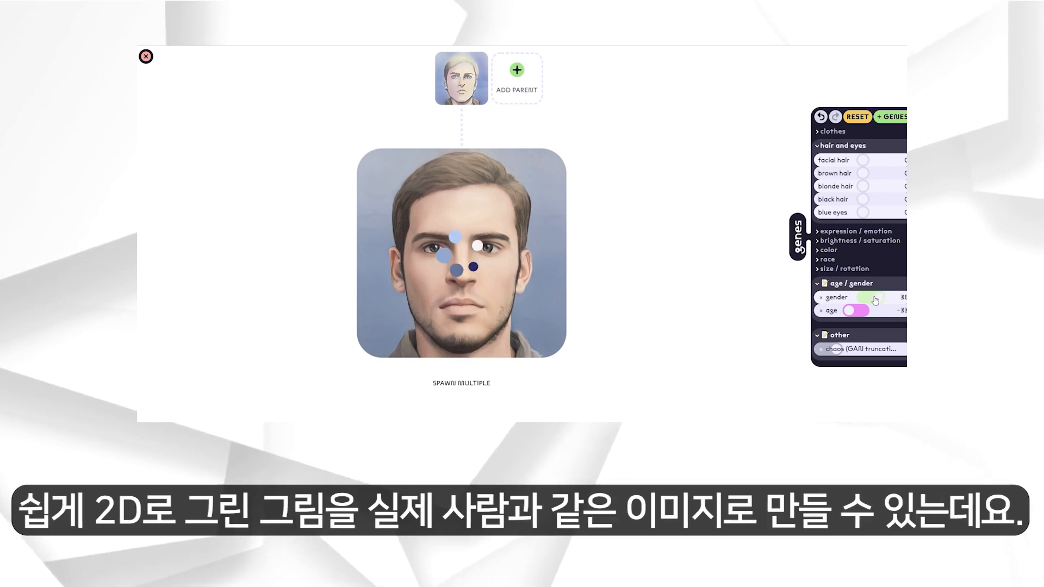
- Set the portrait's chaos gene to its minimum, gender to 100 and age to a negative value for a younger face
drag(837, 352, 825, 354)
drag(879, 302, 894, 304)
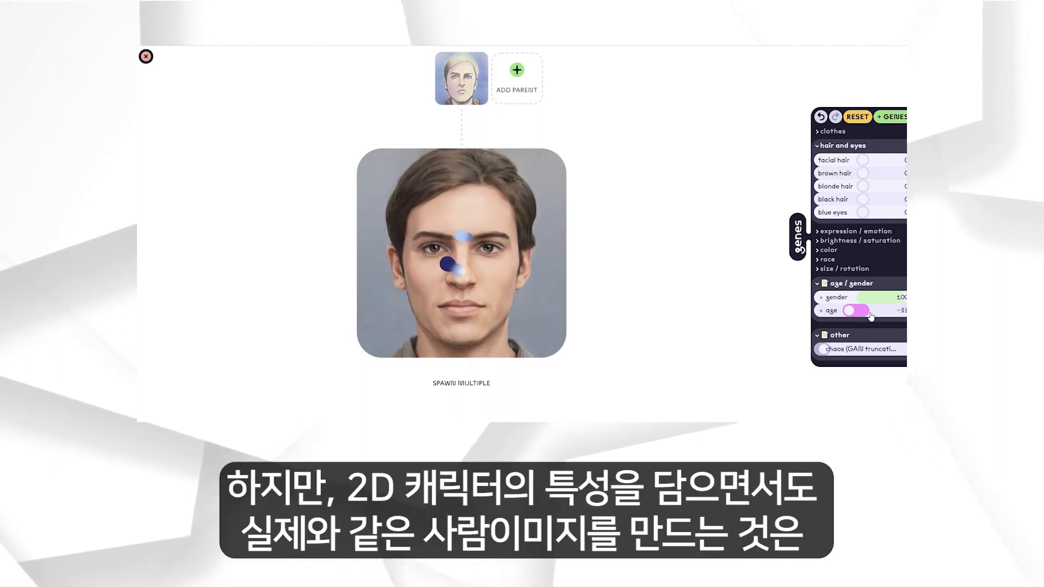
click(861, 313)
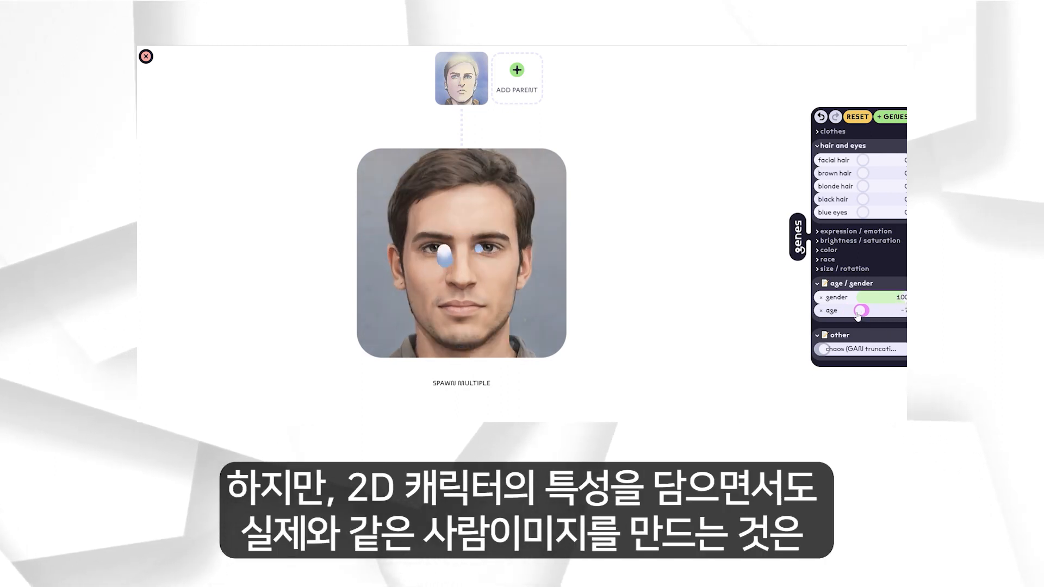
drag(858, 315, 840, 314)
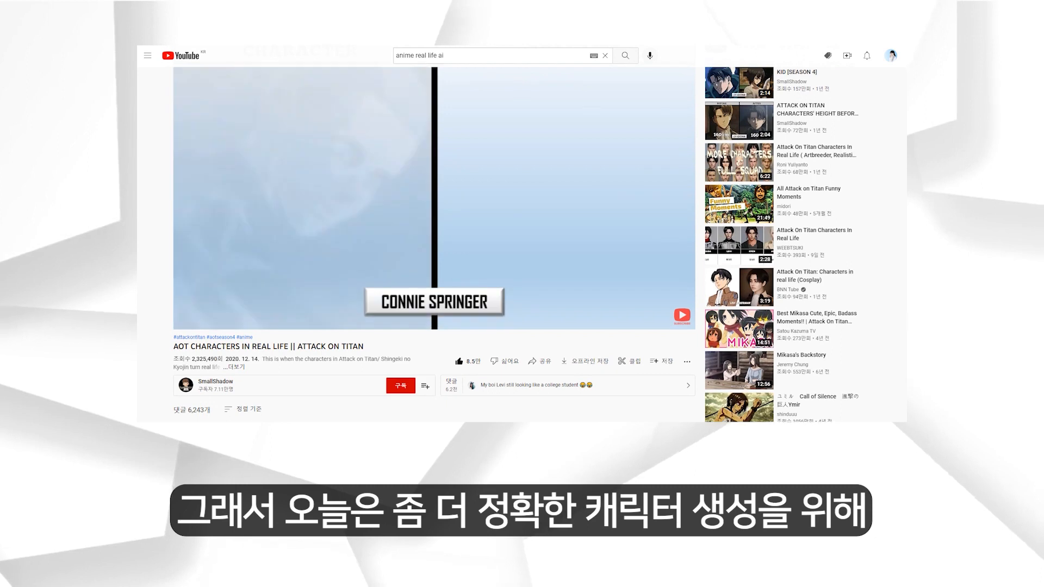
scroll(906, 127, up, 1)
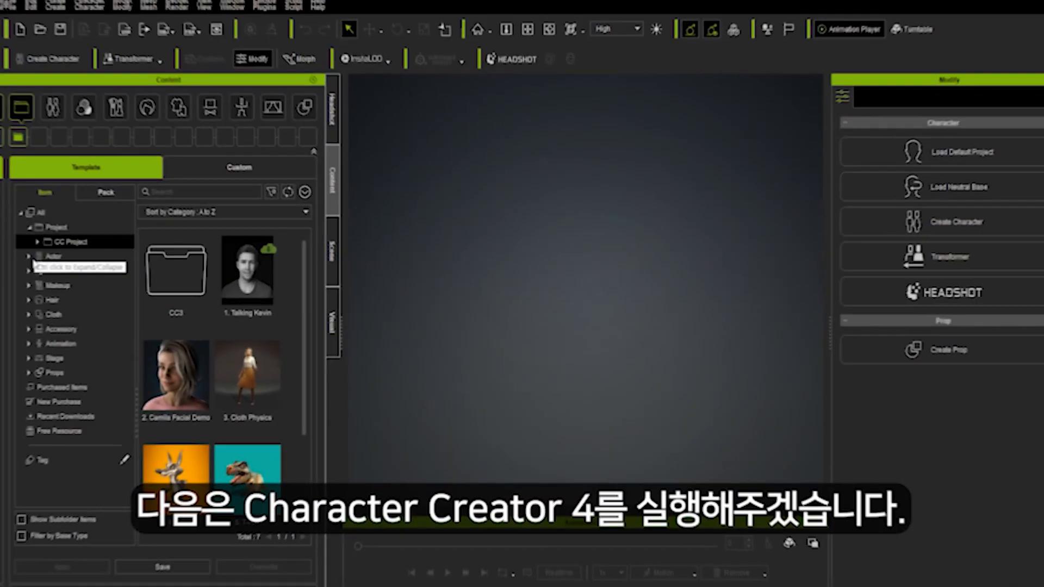
- In Character Creator, load the Neutral_M character from the Base folder of the actor character templates
click(30, 257)
click(63, 272)
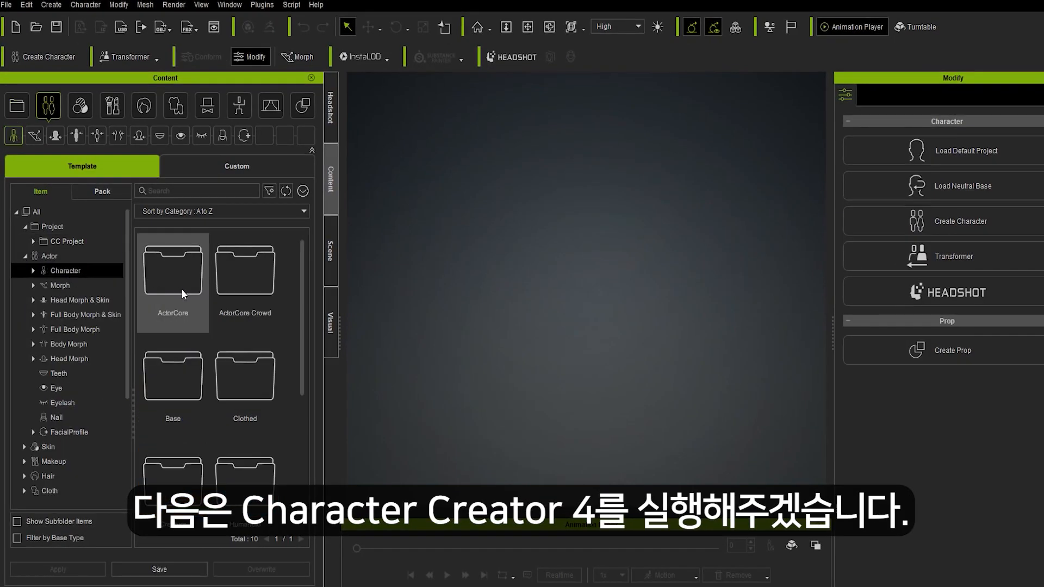
double_click(178, 365)
double_click(183, 370)
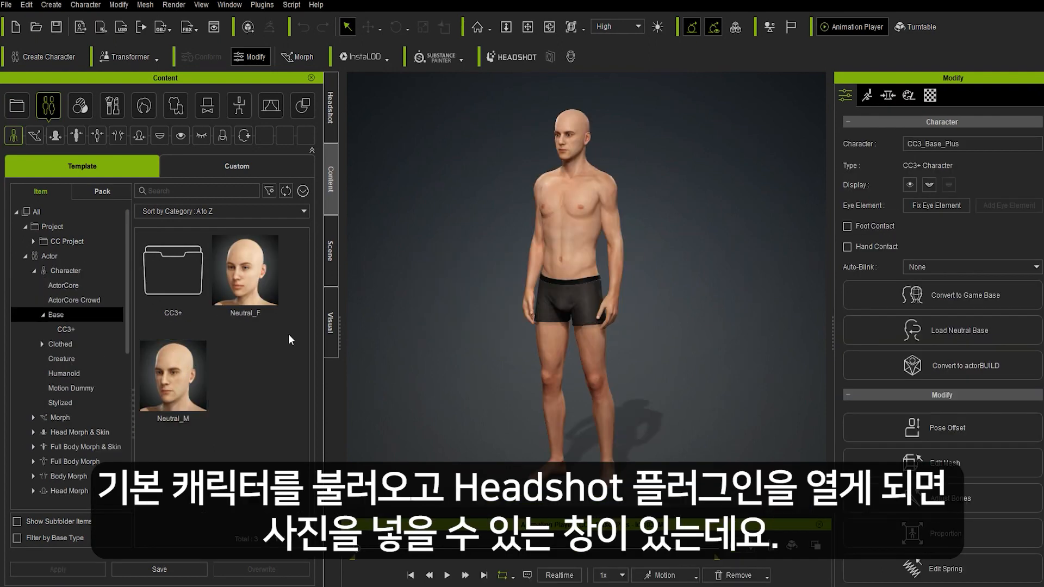
- Set Headshot to Auto mode and load the face photo 앨빈 from the Headshot folder
click(331, 128)
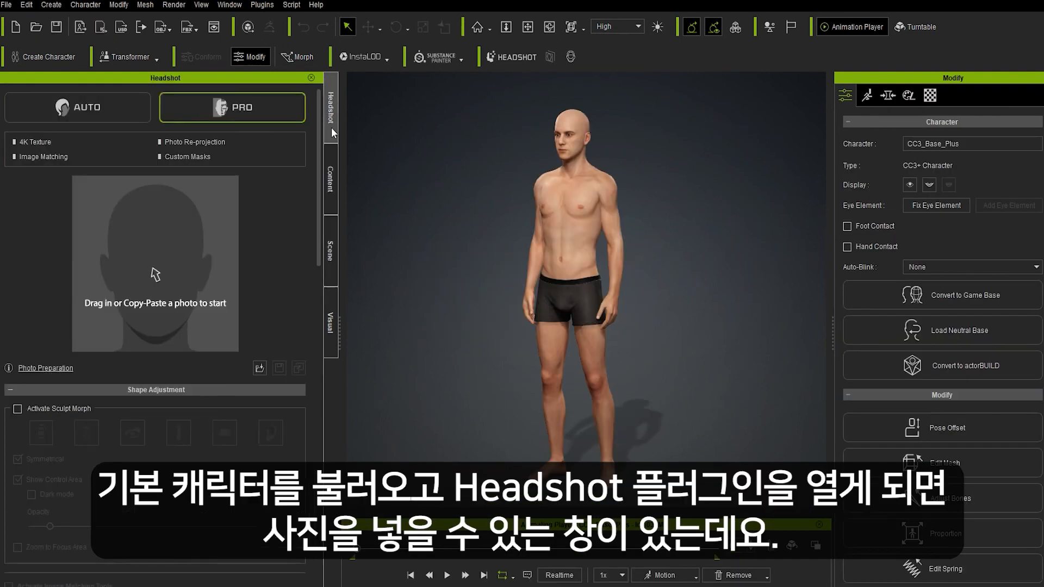
click(77, 107)
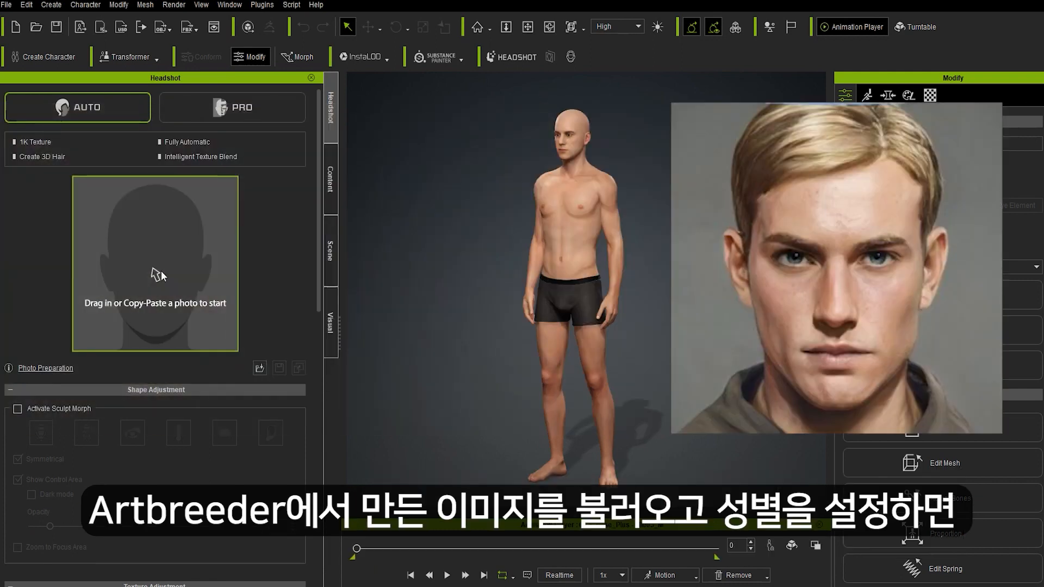
click(161, 270)
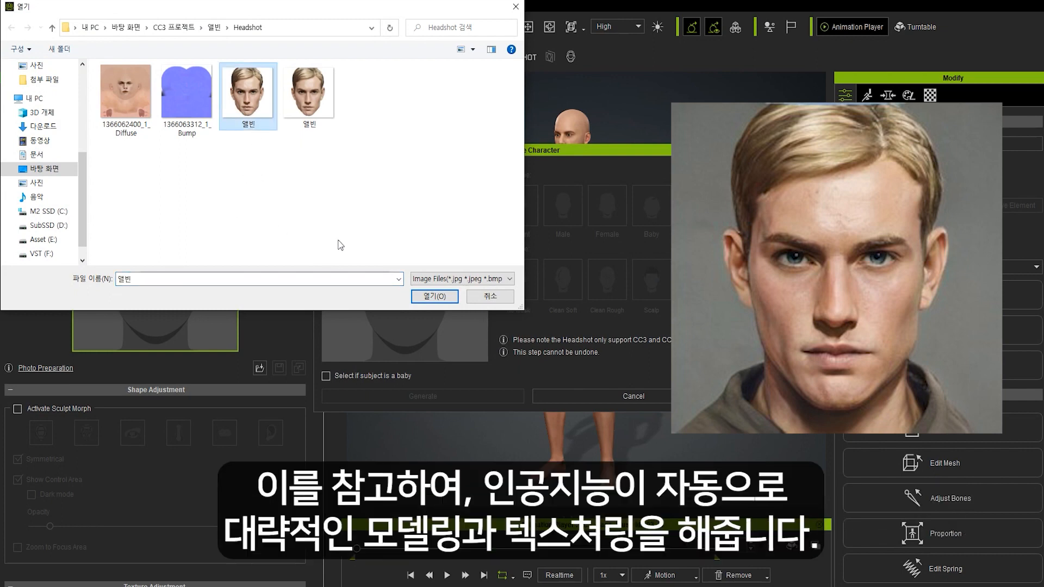
click(438, 297)
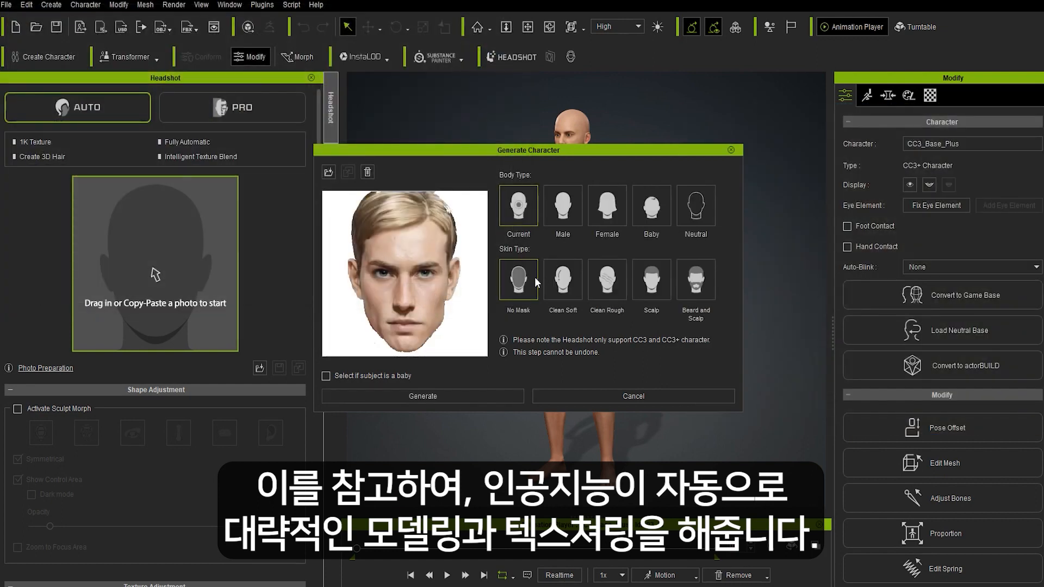
- Generate the head from the photo with the Male body type and Clean Soft skin type
click(563, 201)
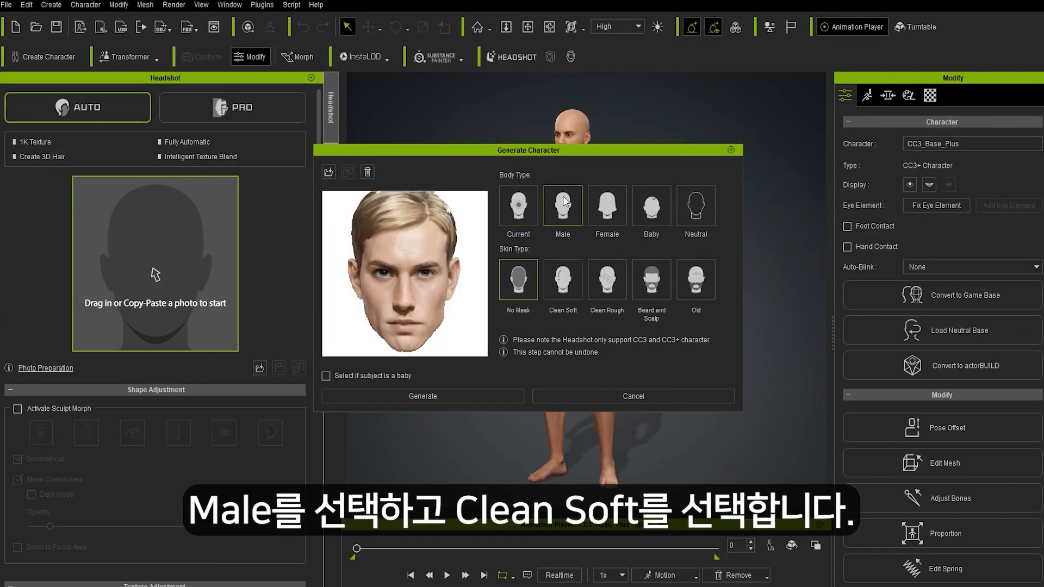
click(556, 282)
click(422, 397)
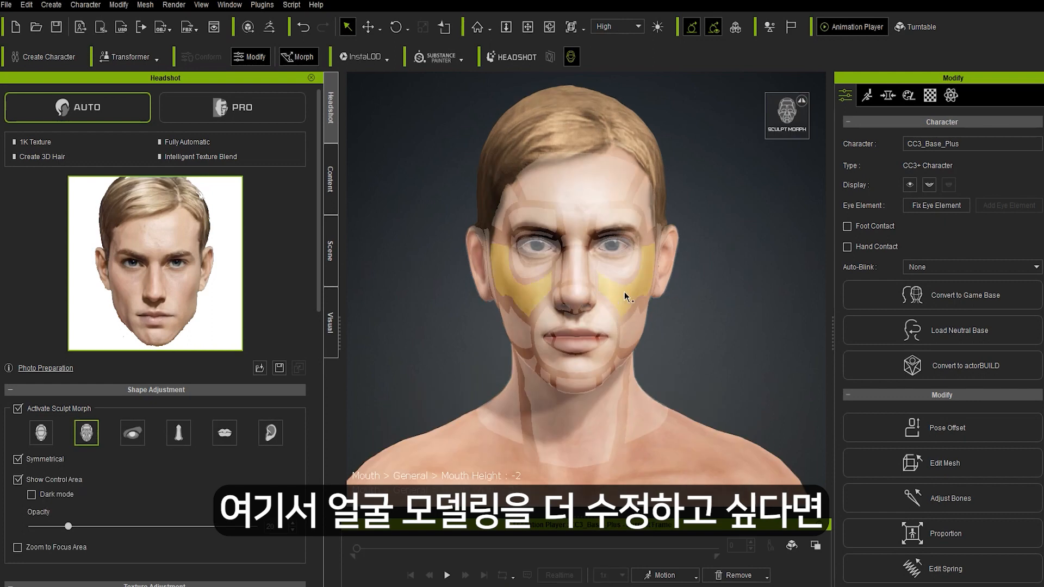
- Sculpt the face shape symmetrically with small morph adjustments at the cheeks, jaw, mouth area and brow
mouse_move(624, 292)
mouse_down()
mouse_move(639, 292)
mouse_move(625, 291)
mouse_up()
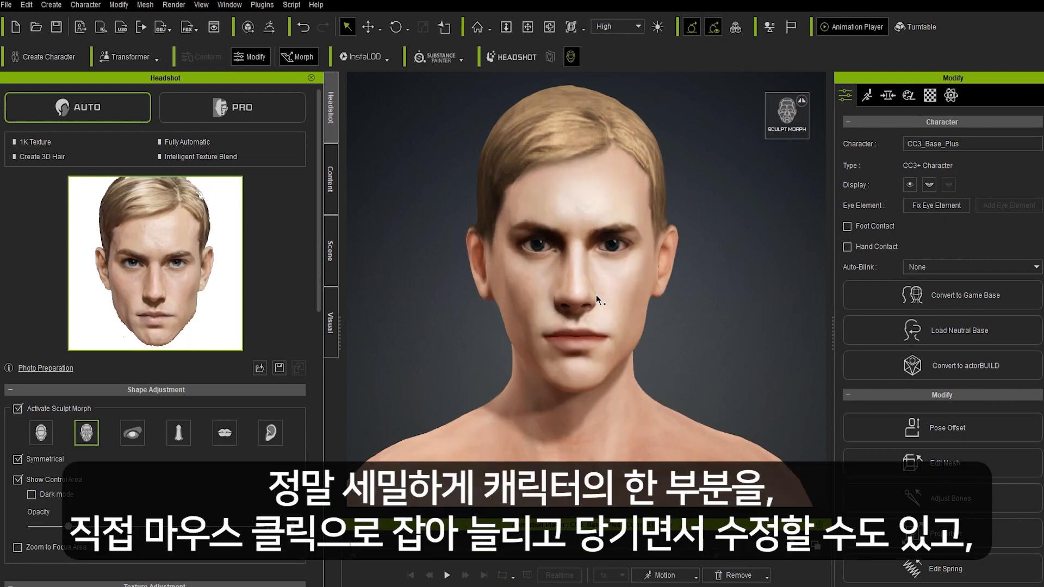
mouse_move(634, 333)
mouse_down()
mouse_move(607, 330)
mouse_move(634, 331)
mouse_up()
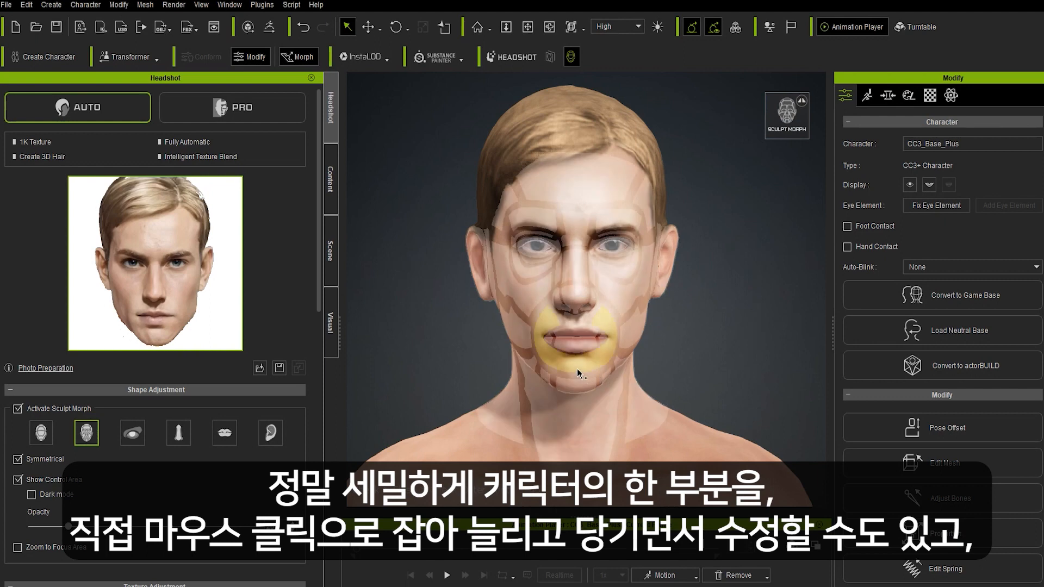
mouse_move(577, 370)
mouse_down()
mouse_move(576, 424)
mouse_move(581, 366)
mouse_up()
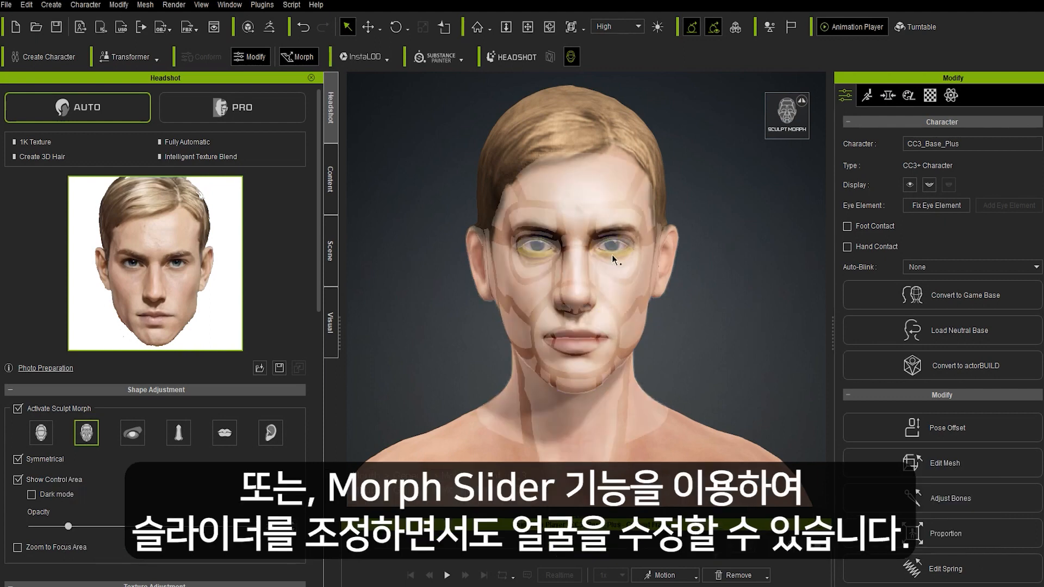
mouse_move(587, 203)
mouse_down()
mouse_move(583, 282)
mouse_move(576, 186)
mouse_move(579, 218)
mouse_up()
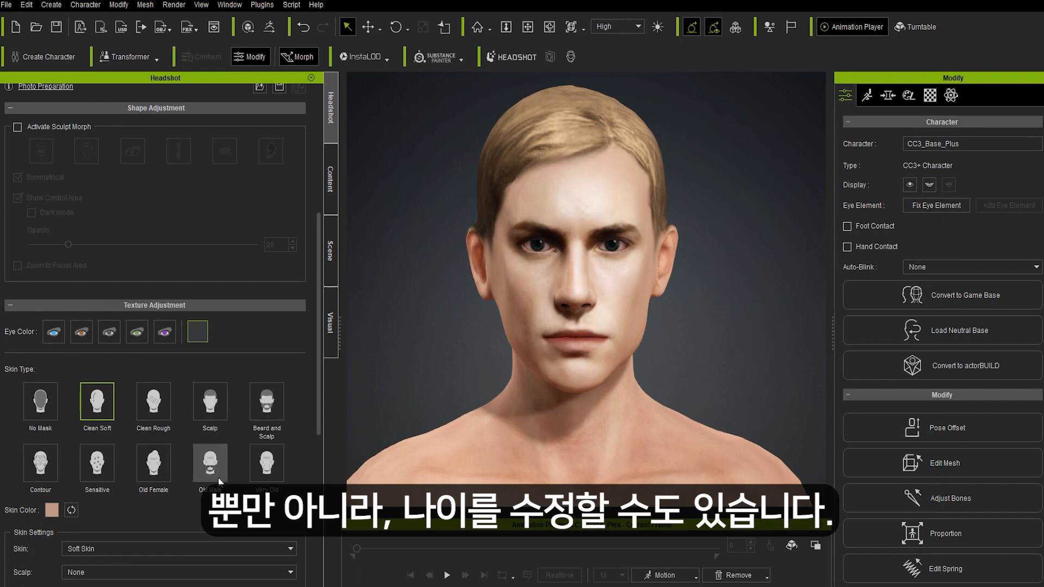
- Try the Old Male and Very Old skin types on the head
scroll(182, 497, down, 2)
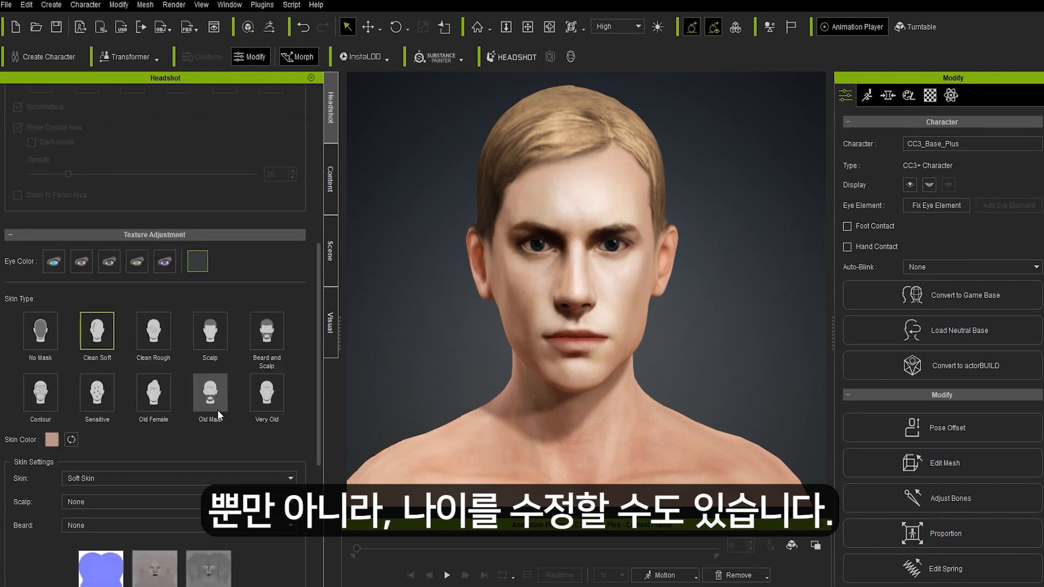
click(214, 395)
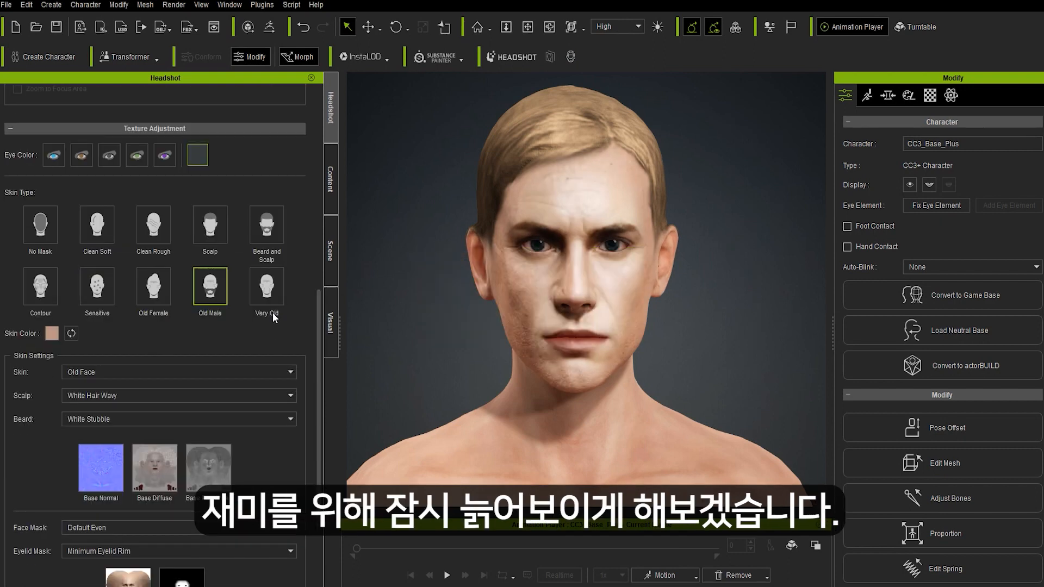
click(276, 300)
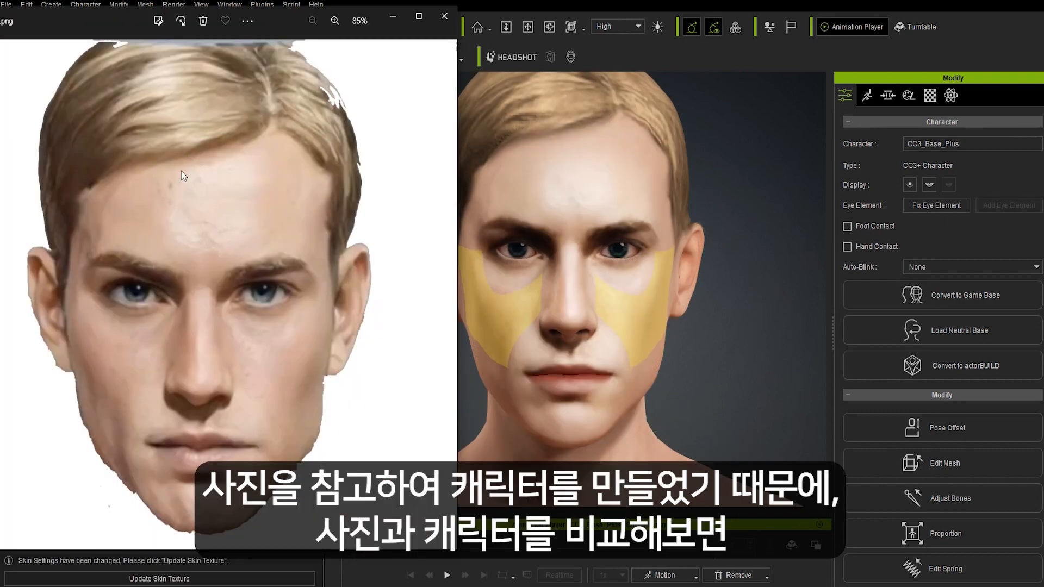
- Compare the reference photo with the character's face
click(588, 178)
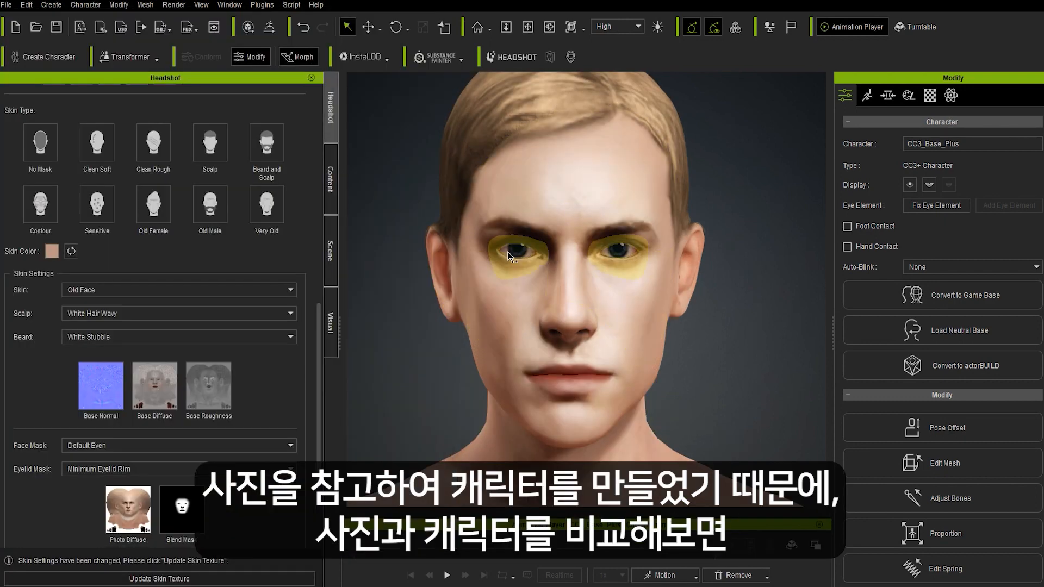
key(alt+Tab)
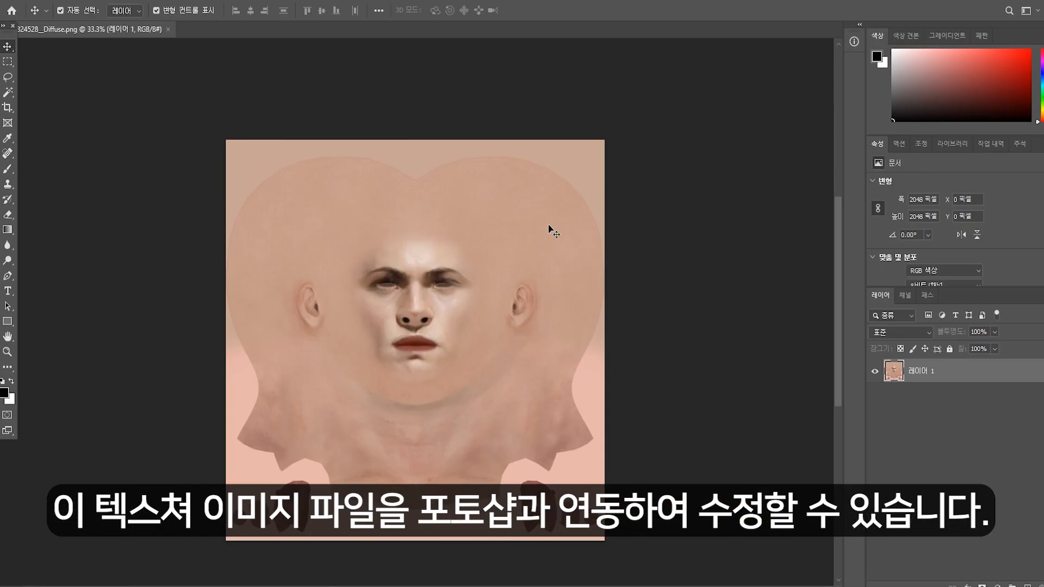
- In Photoshop, save the head's diffuse texture with the face highlights retouched
alt+scroll(549, 225, up, 10)
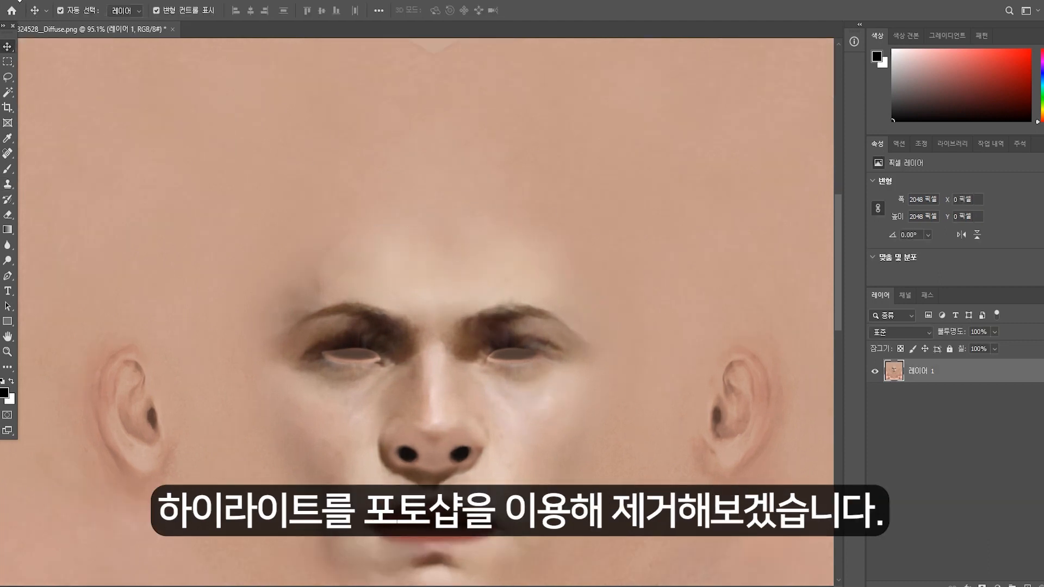
click(20, 2)
click(76, 121)
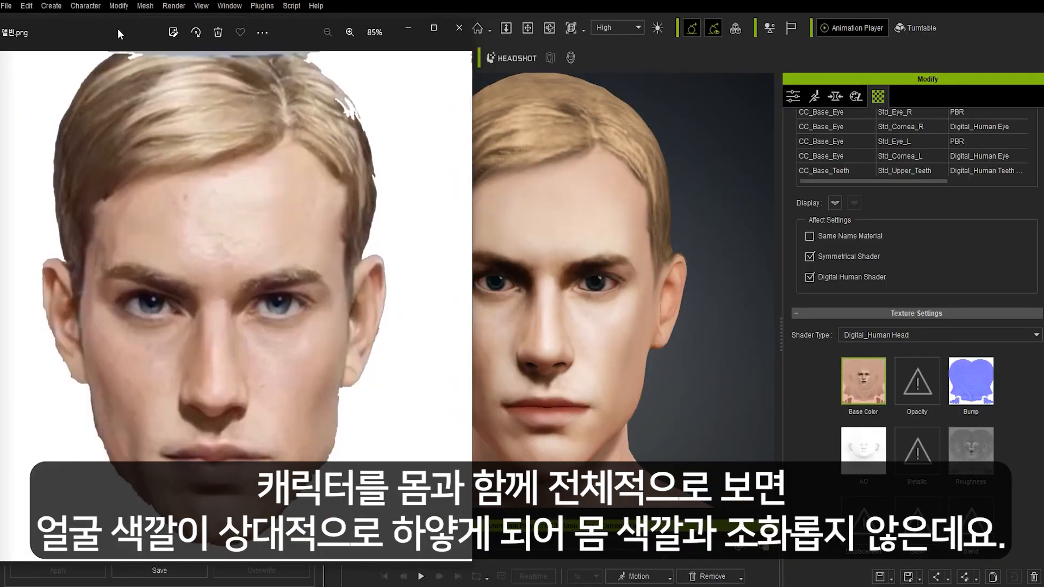
- In Character Creator, activate Skin Color for the head material and raise its Blend Map strength to match the body
drag(117, 28, 88, 29)
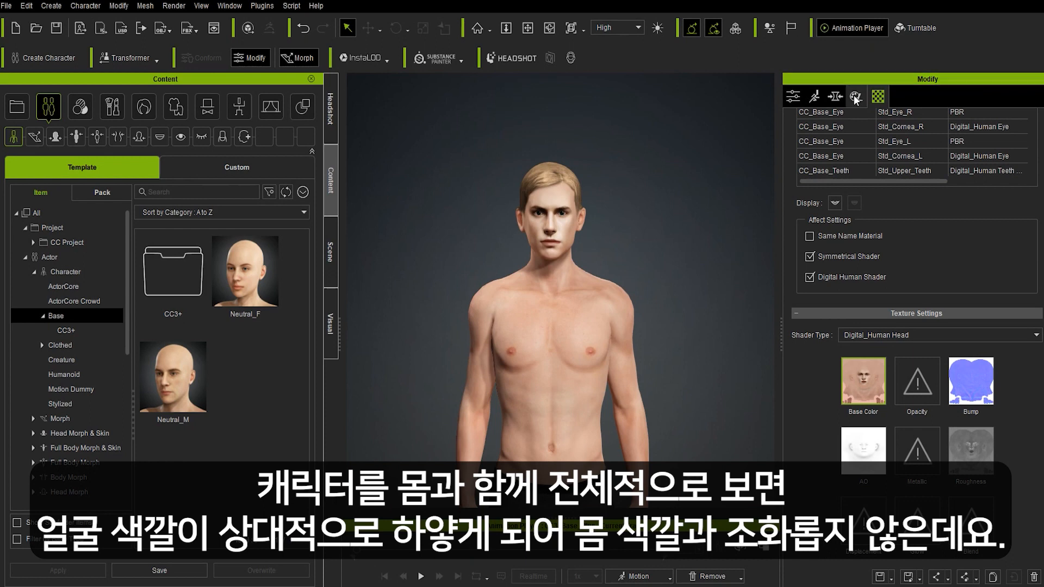
scroll(965, 278, down, 10)
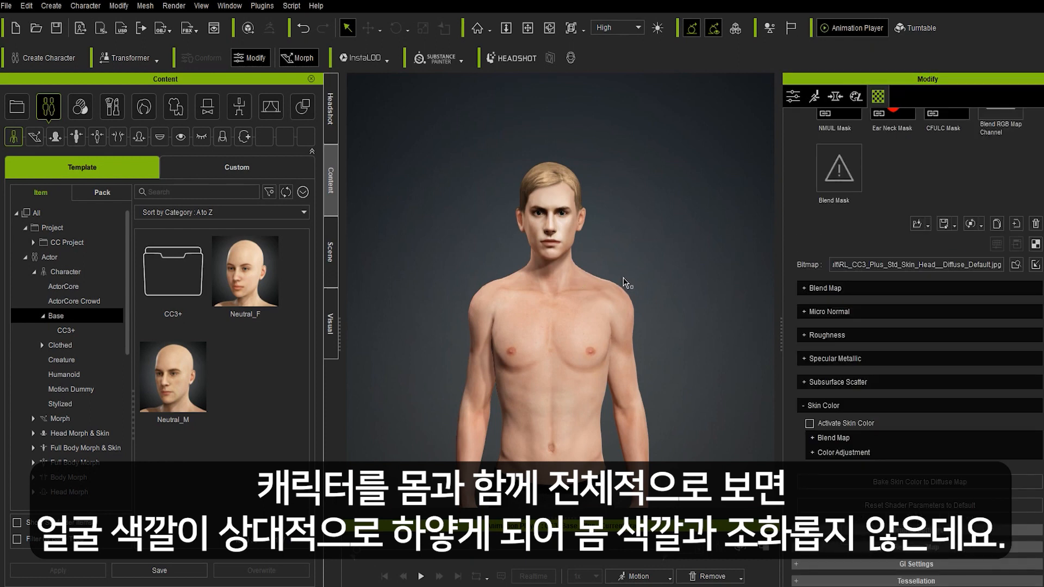
scroll(596, 278, up, 3)
click(809, 423)
click(812, 438)
scroll(859, 456, down, 2)
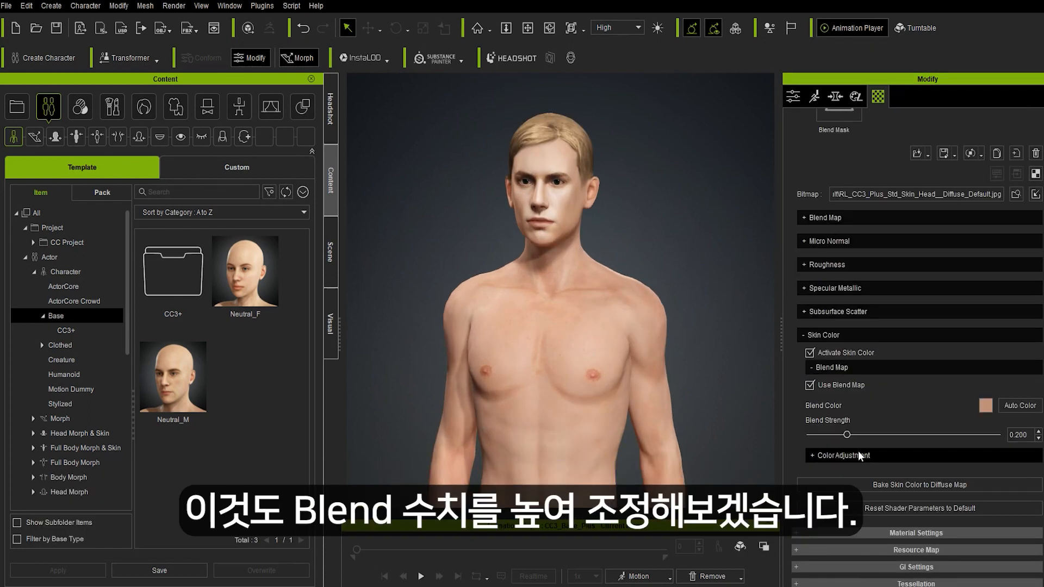
drag(809, 435, 886, 447)
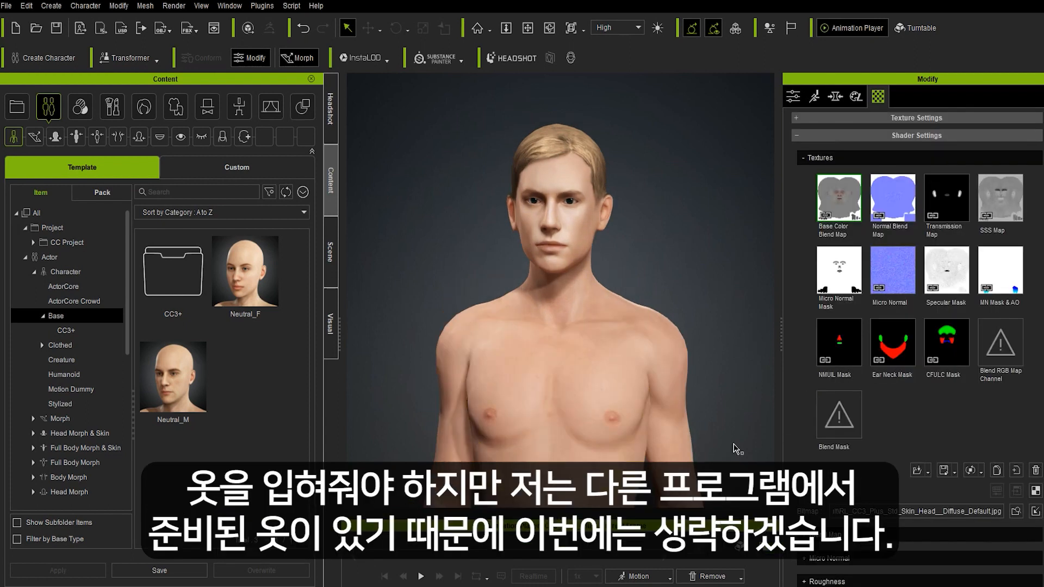
- Apply a preset walking motion to the character
scroll(661, 442, down, 6)
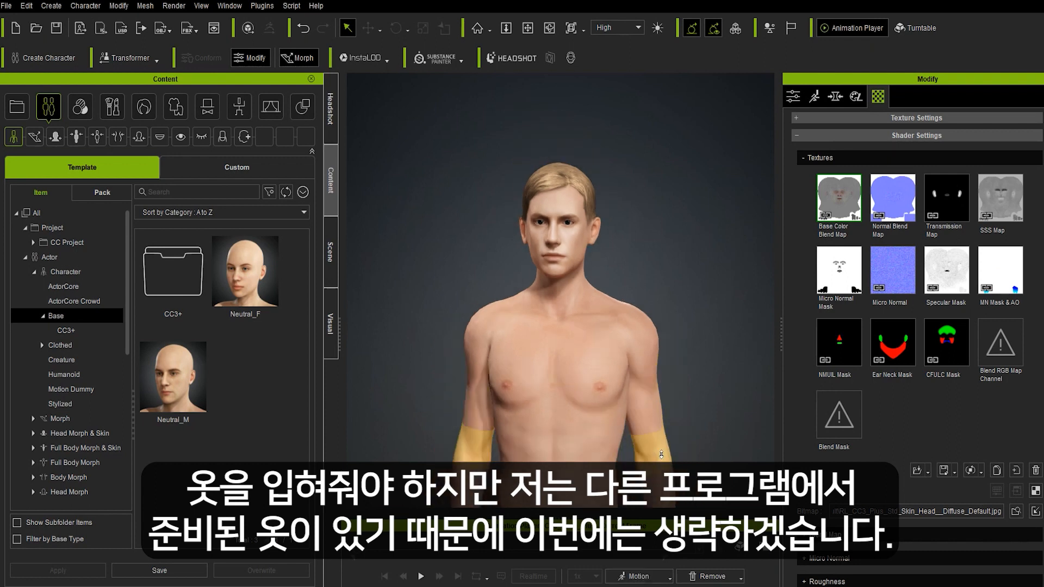
middle_drag(661, 441, 641, 388)
click(671, 577)
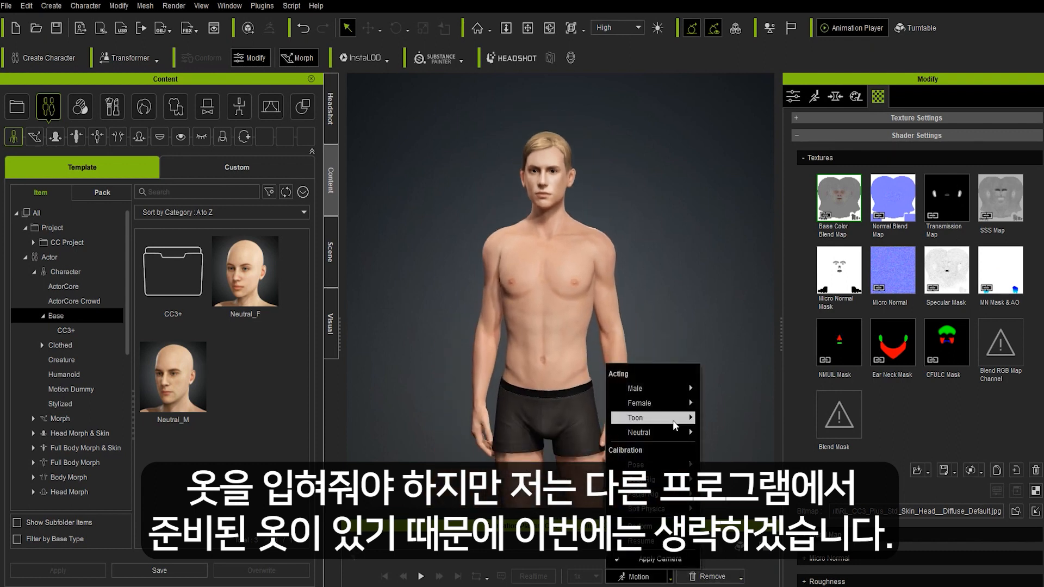
mouse_move(689, 399)
click(731, 445)
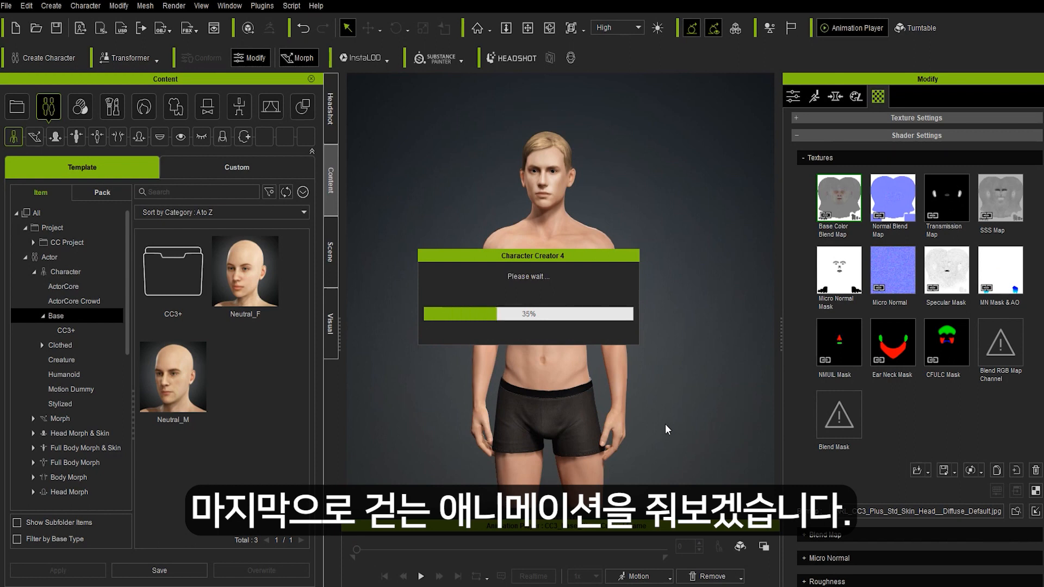